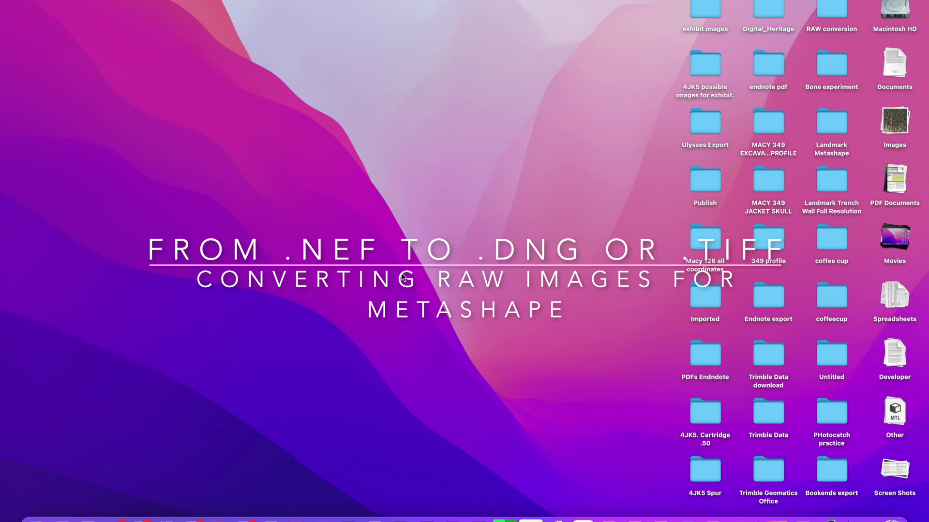
Step: Open Adobe DNG Converter
key("alt+space")
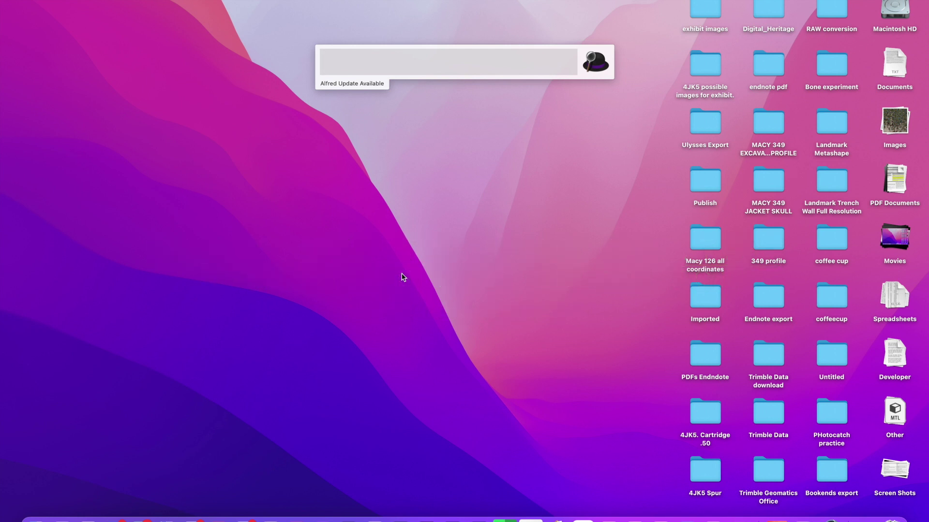
type("conver")
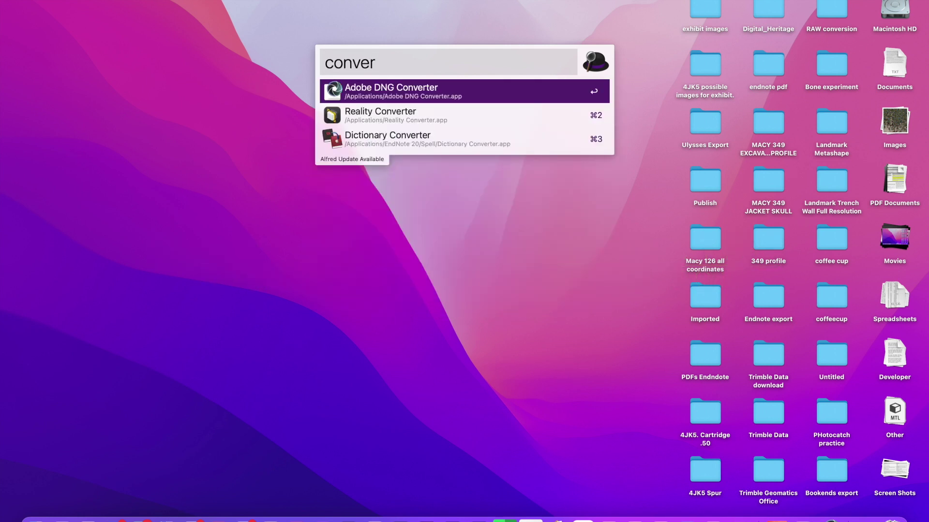
key("Return")
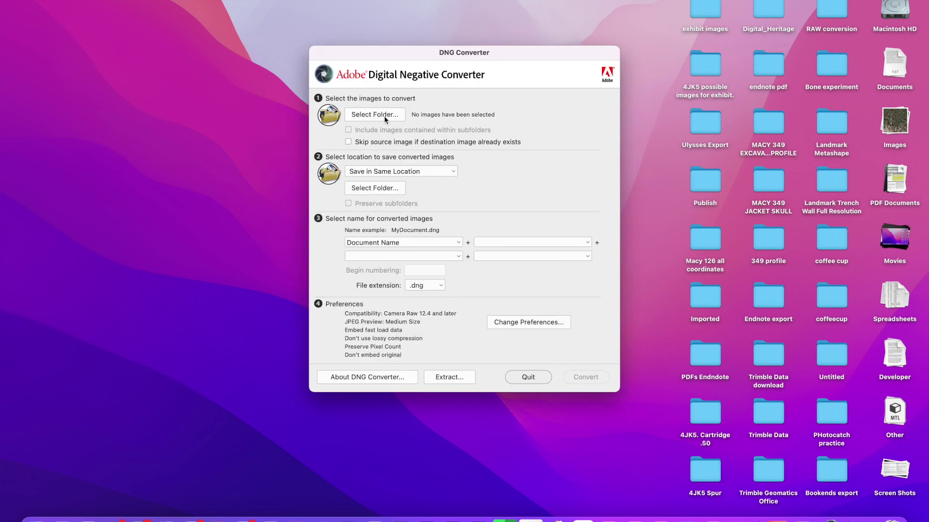
Step: Choose the RAW conversion folder on the Desktop as the source of the images to convert
left_click(383, 116)
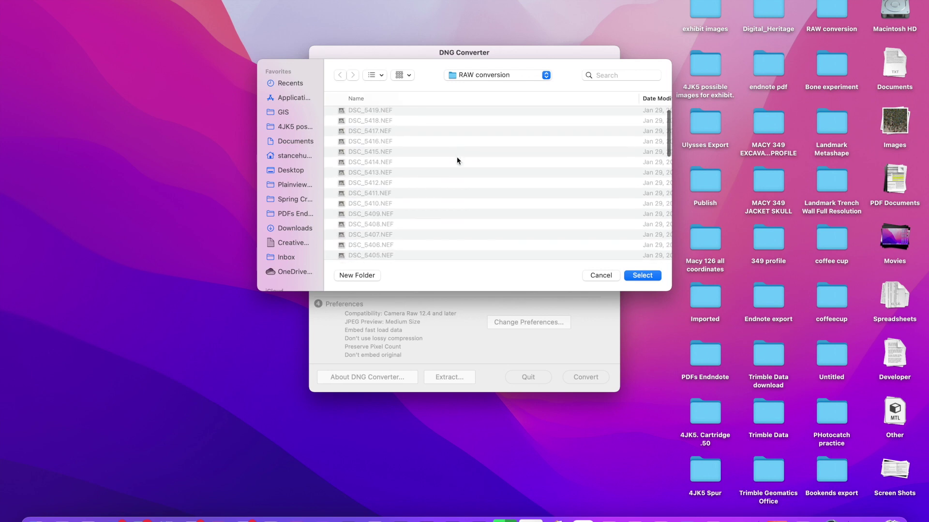
left_click(512, 75)
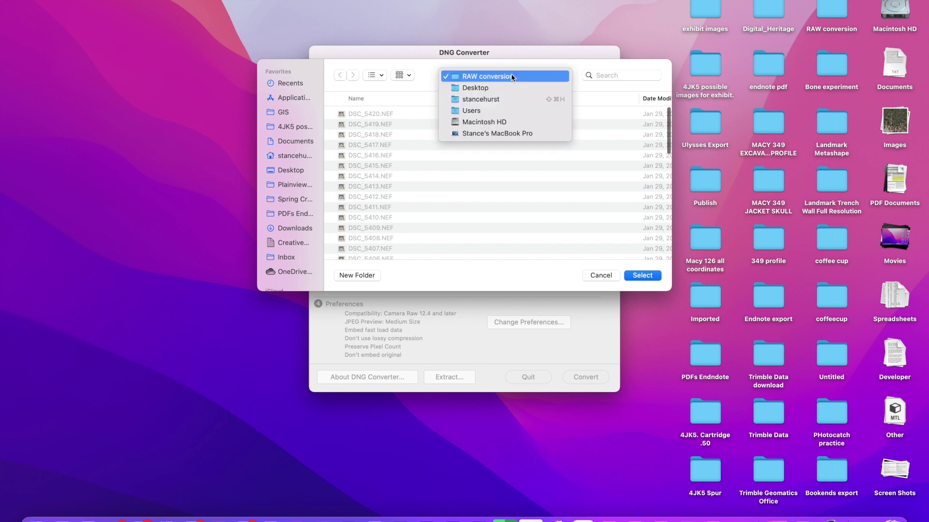
left_click(503, 87)
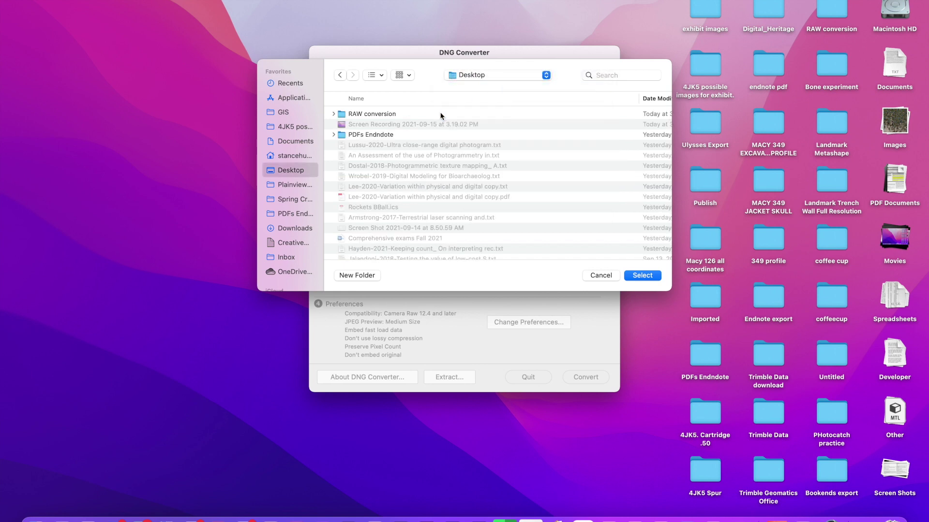
left_click(388, 114)
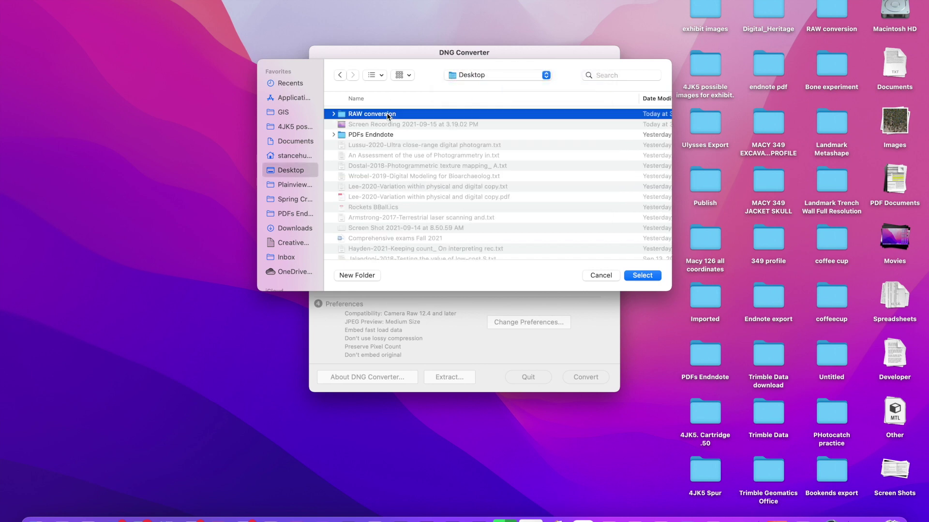
left_click(638, 275)
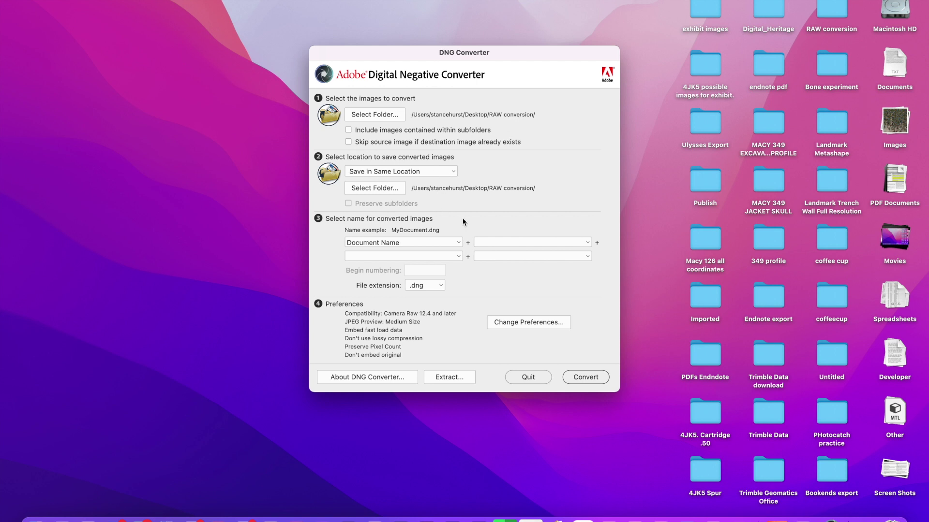
Step: Replace the document name with rawconversion as the first part of the converted images' file name
left_click(412, 242)
triple_click(412, 241)
left_click(516, 243)
triple_click(409, 241)
type("rawconversion")
Step: Add a 1 Digit Serial Number as the second part of the converted images' file name
left_click(521, 243)
left_click(588, 242)
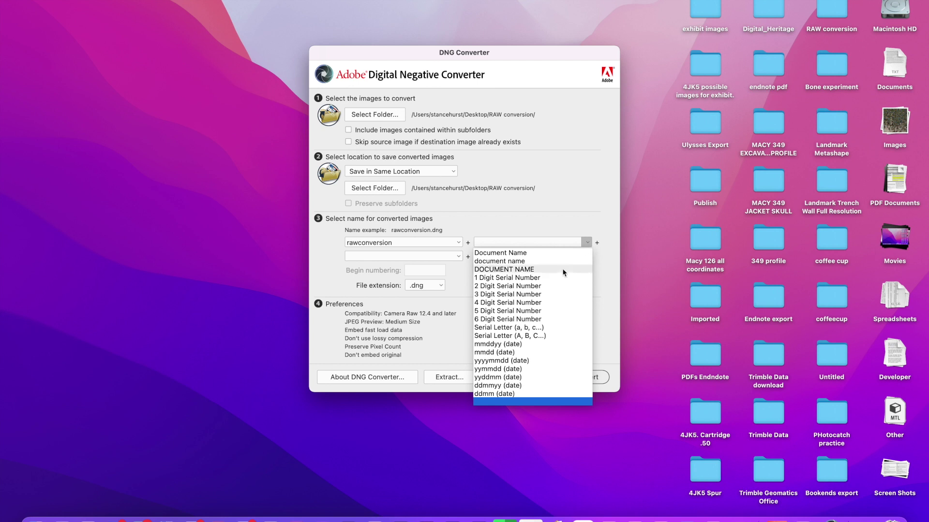
left_click(545, 281)
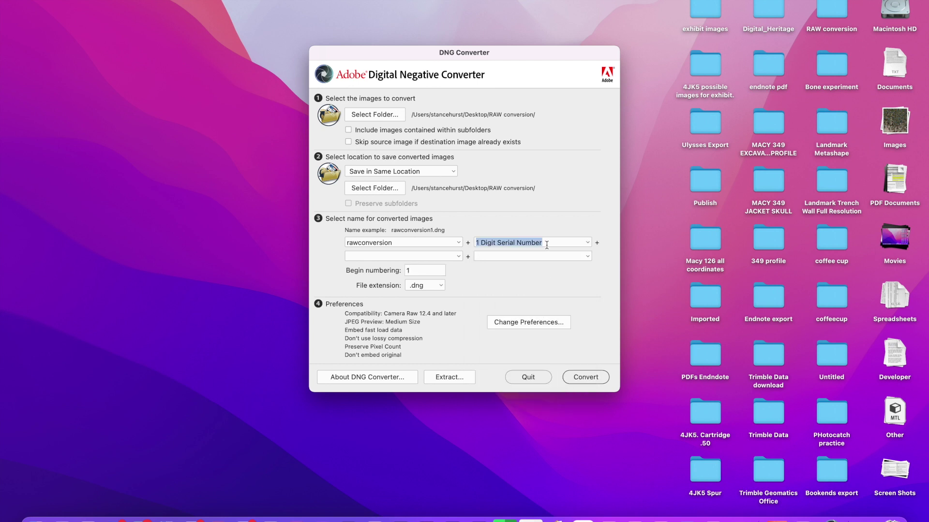
left_click(587, 243)
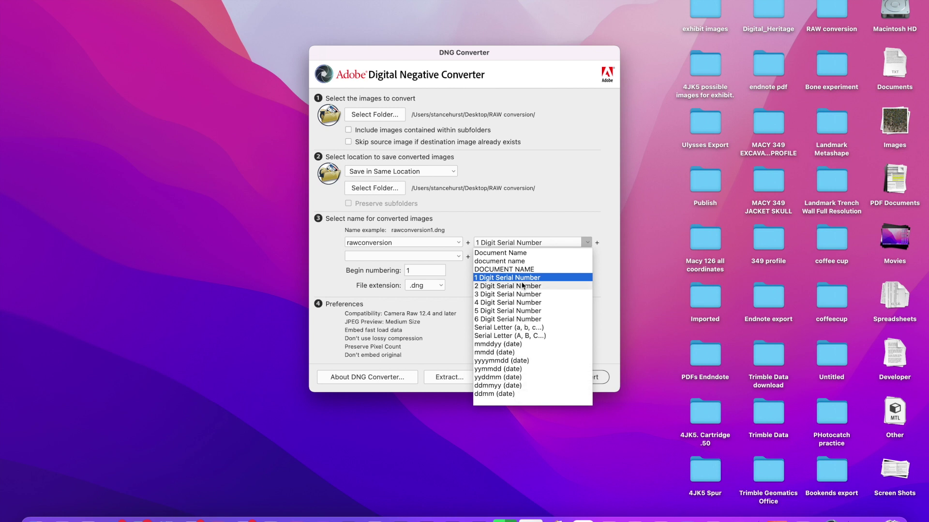
left_click(539, 277)
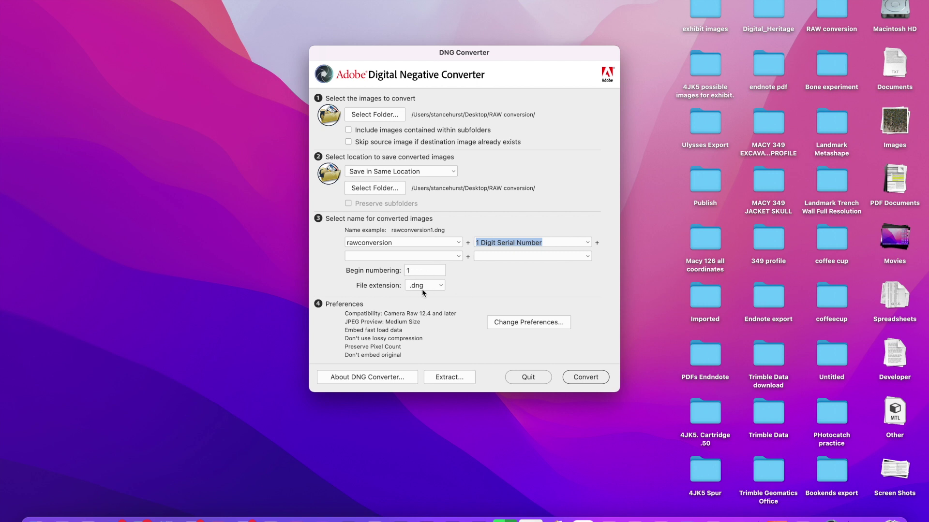
Step: Keep Camera Raw 12.4 and later as the compatibility preference and convert the images to DNG
left_click(510, 321)
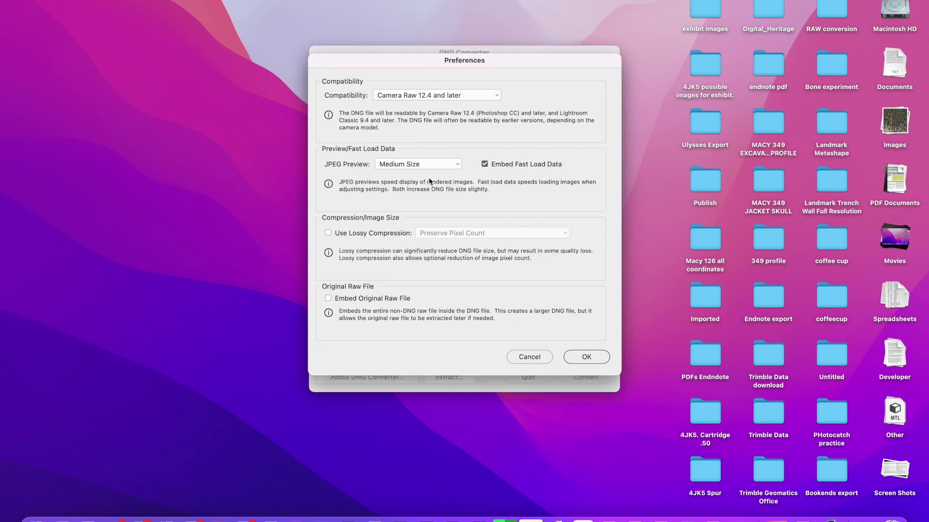
left_click(496, 95)
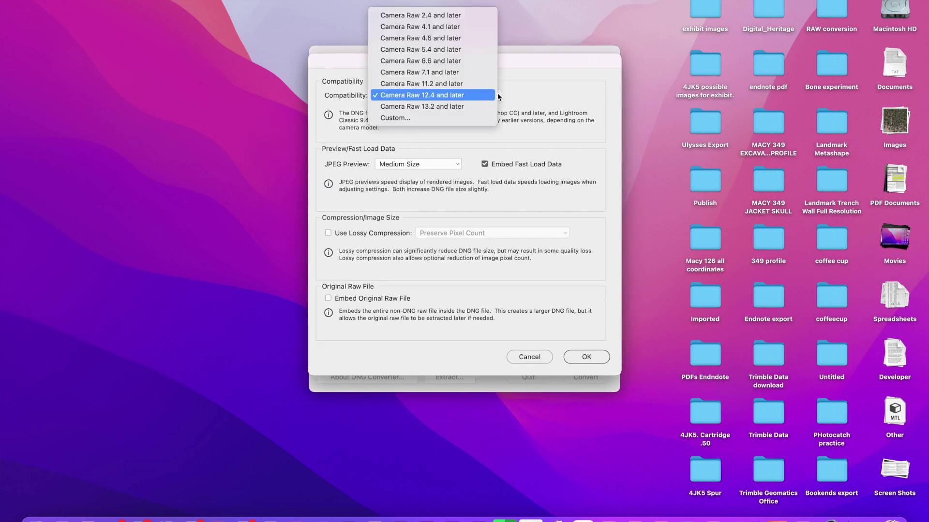
left_click(445, 96)
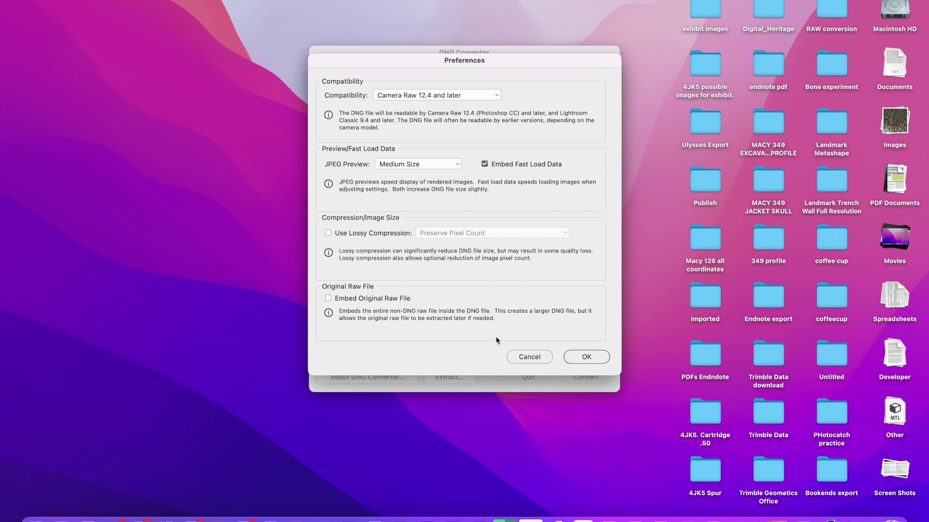
left_click(576, 358)
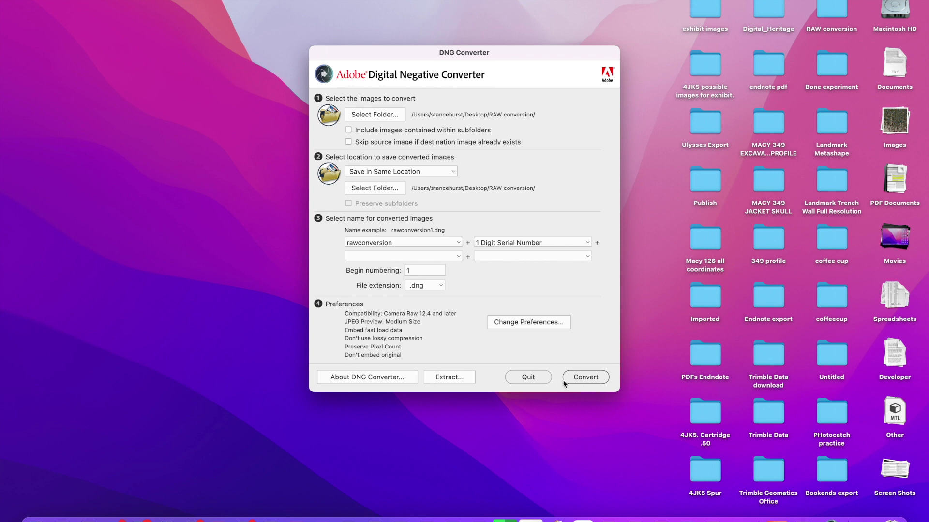
left_click(589, 379)
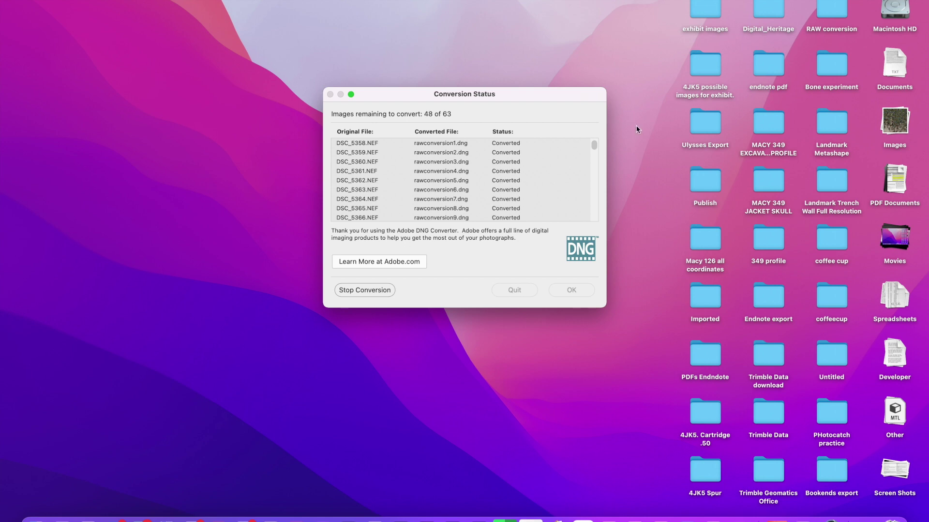
Step: Open the RAW conversion folder from the desktop and examine the converted DNG files alongside the NEF originals
double_click(826, 8)
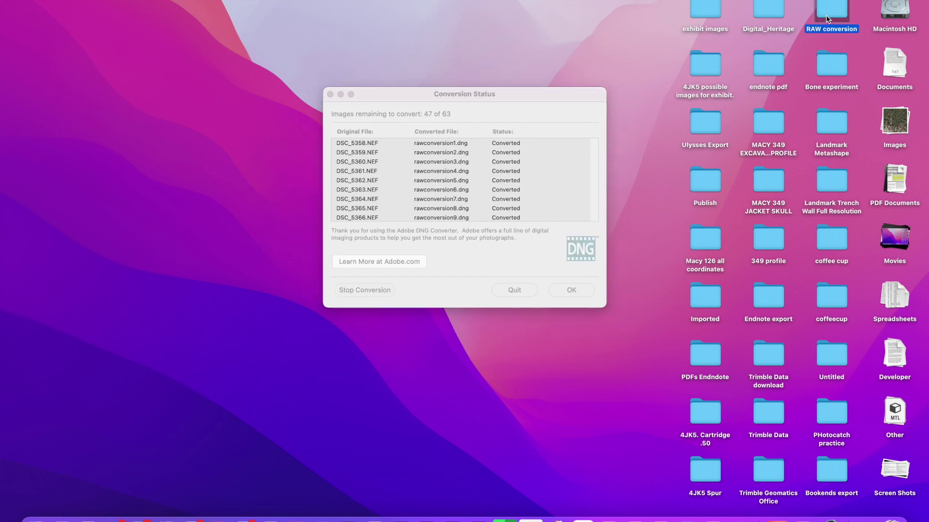
scroll(387, 192, "down", 20)
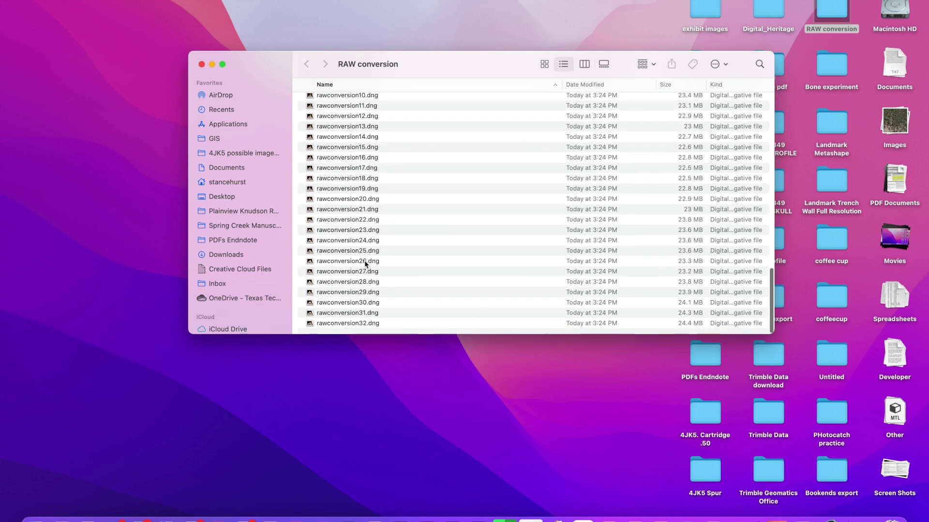
scroll(396, 284, "down", 5)
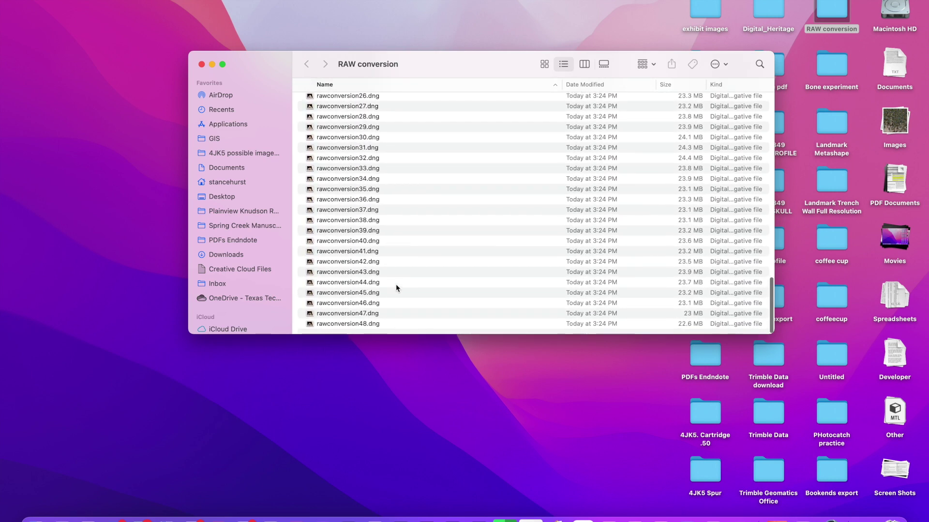
scroll(396, 283, "down", 5)
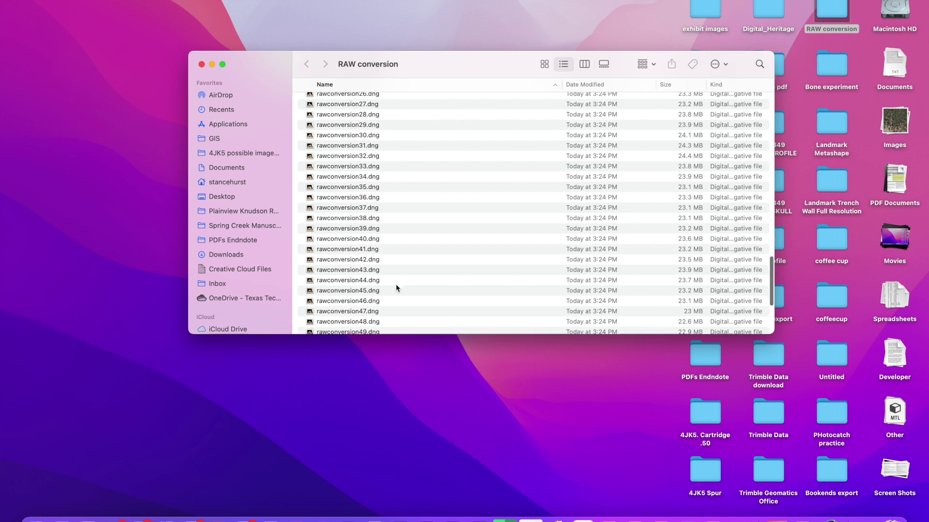
scroll(396, 285, "up", 10)
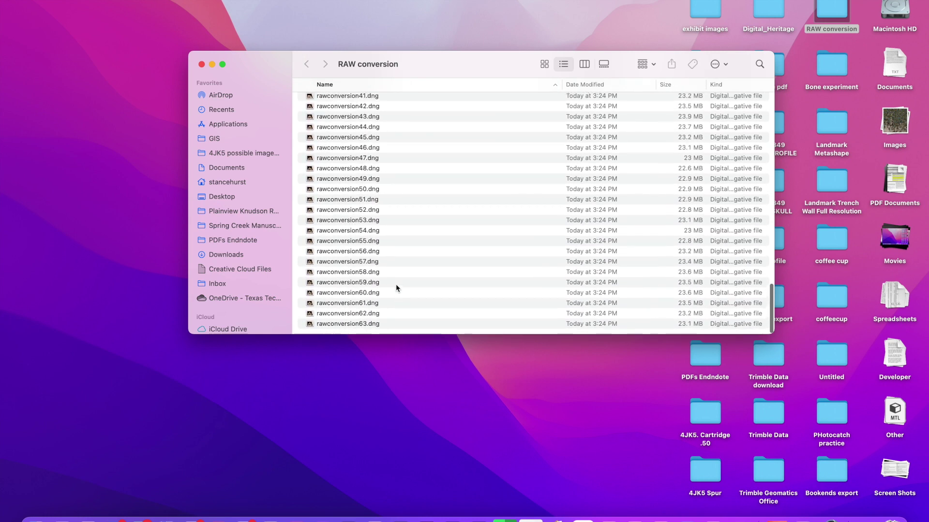
scroll(396, 283, "down", 1)
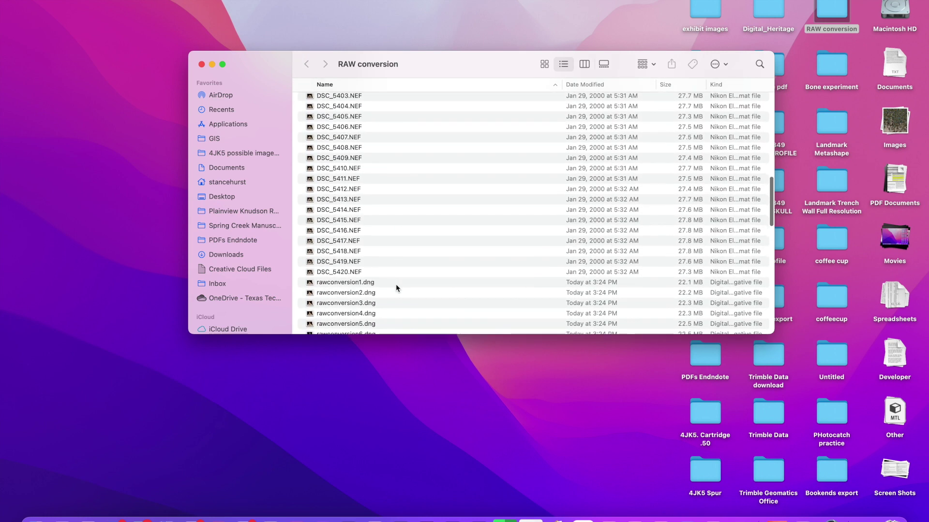
scroll(379, 272, "down", 15)
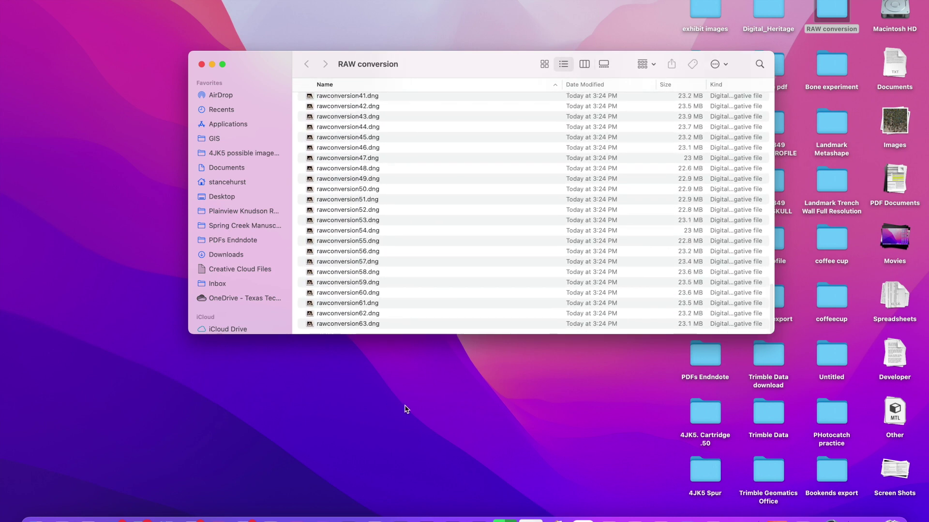
Step: Switch to Metashape
left_click(439, 403)
key("alt+space")
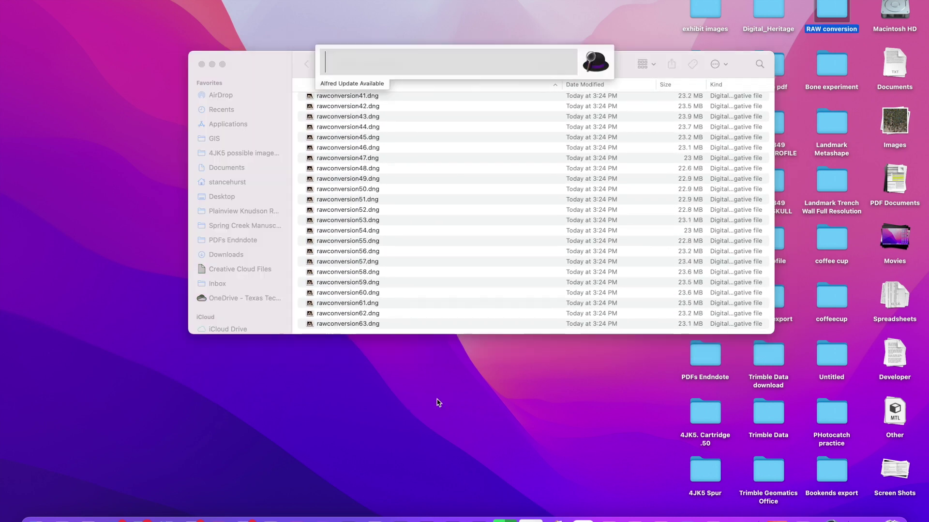
type("meta")
key("Return")
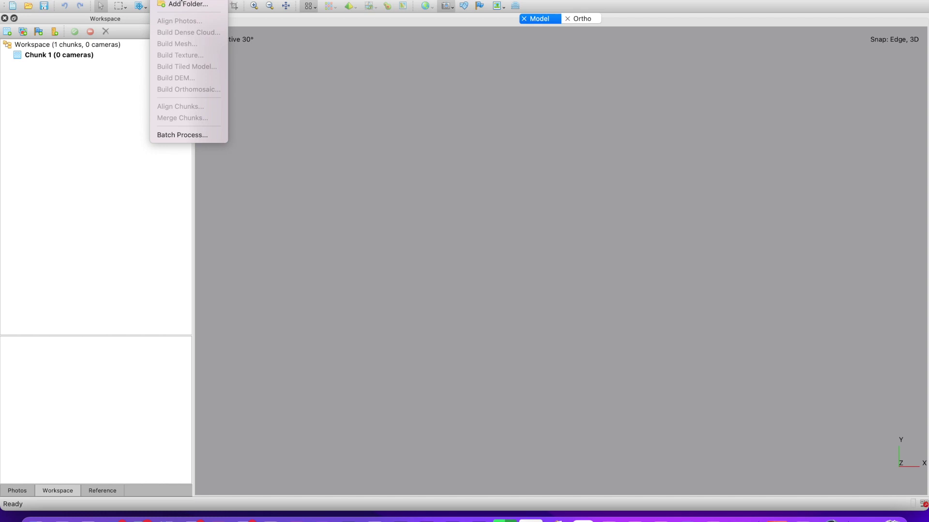
Step: Start adding photos to the project and browse to the RAW conversion folder on the Desktop
left_click(181, 2)
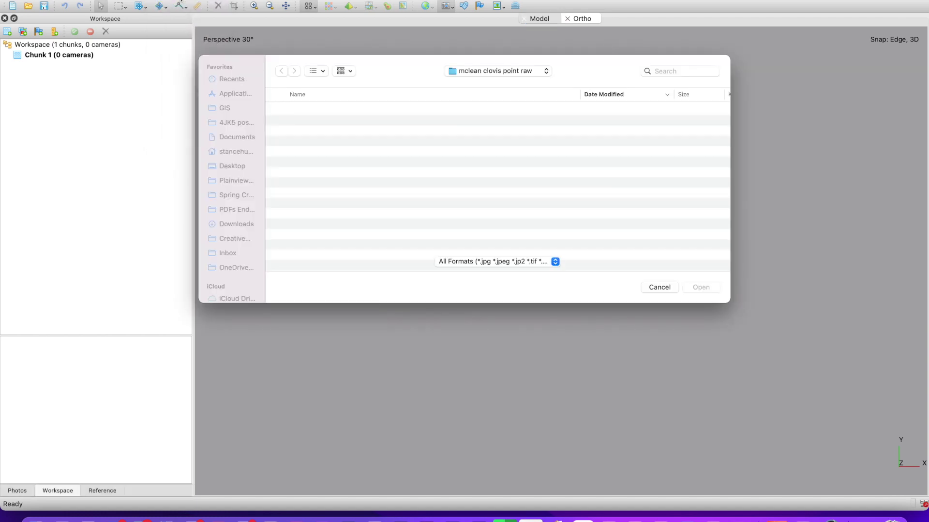
left_click(233, 167)
double_click(307, 110)
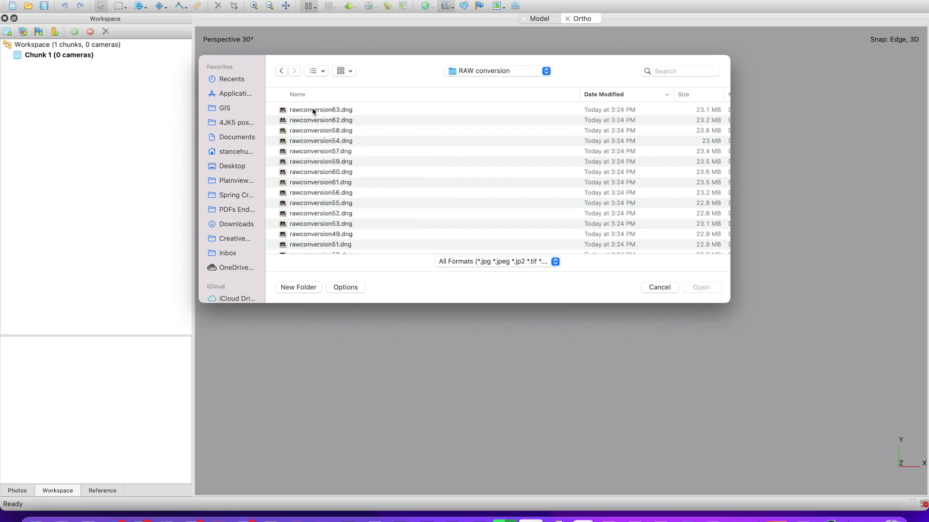
Step: Check whether the NEF files can be selected and review the image formats supported for import
scroll(344, 198, "down", 10)
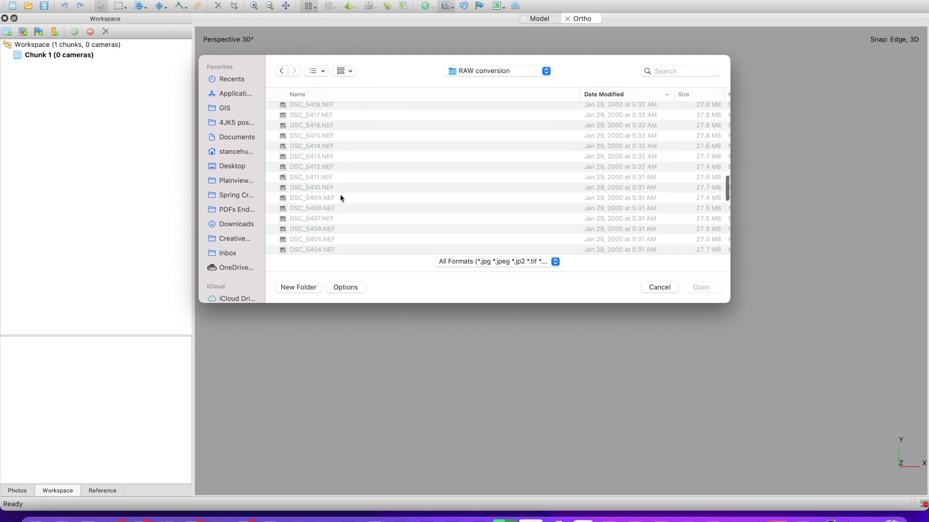
left_click(487, 265)
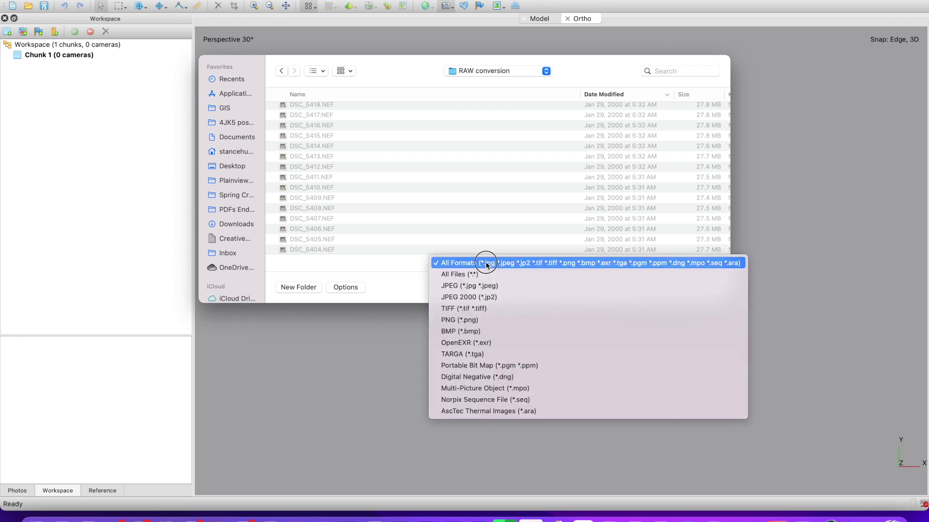
left_click(487, 266)
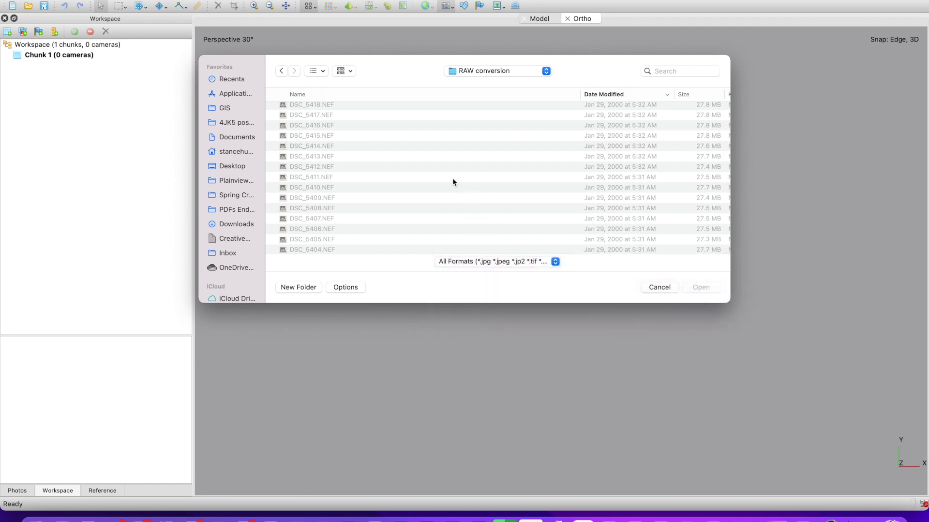
left_click(479, 262)
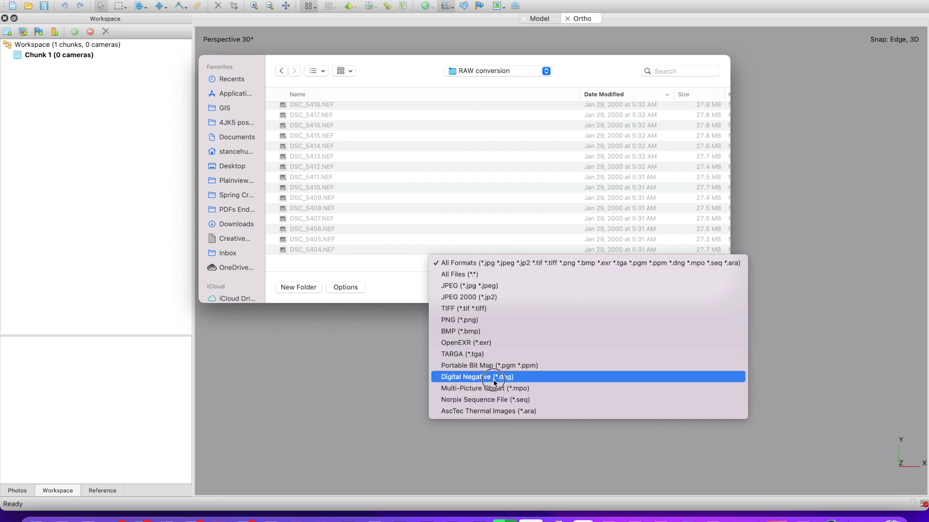
left_click(453, 139)
Step: Add all the rawconversion DNG files from the RAW conversion folder to Chunk 1
scroll(453, 139, "up", 10)
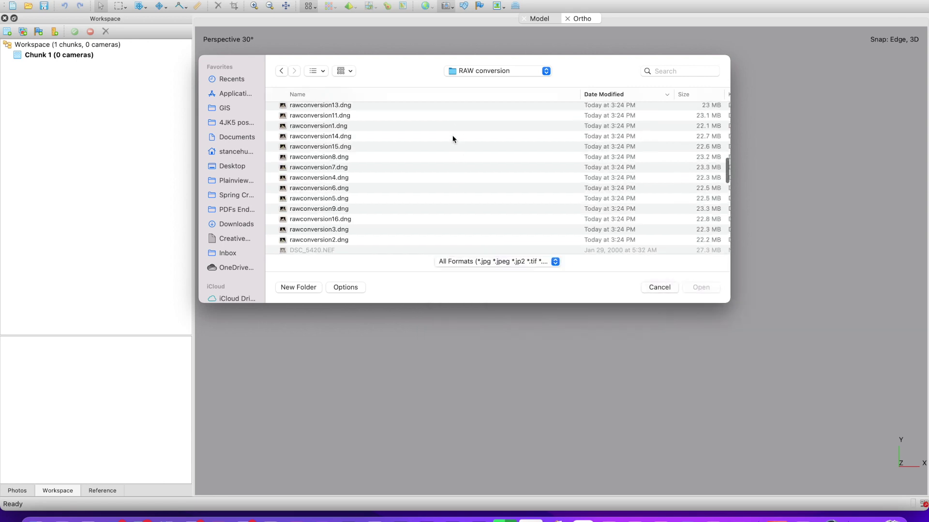
scroll(453, 139, "down", 8)
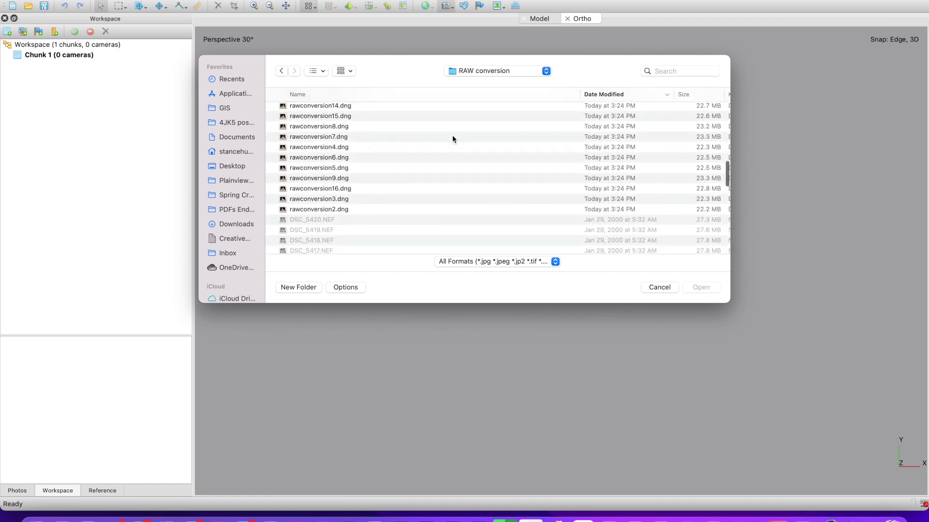
left_click(341, 209)
scroll(358, 201, "up", 15)
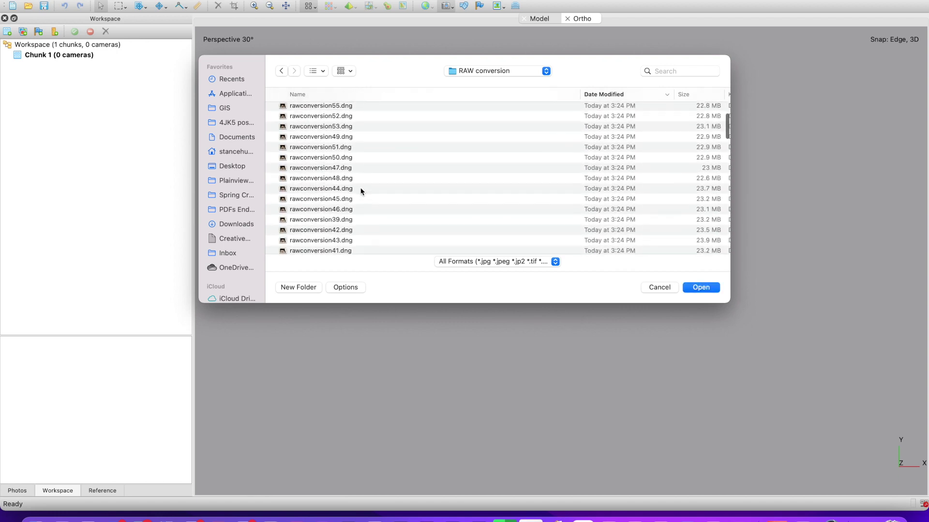
left_click(340, 113, "shift")
left_click(702, 289)
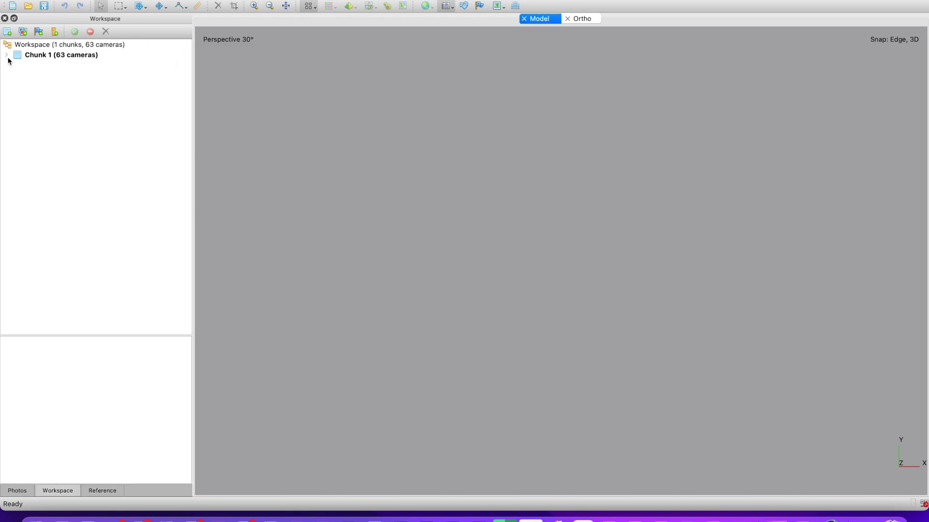
Step: Expand the camera list of Chunk 1 and open the rawconversion3 image for viewing
left_click(7, 56)
left_click(16, 65)
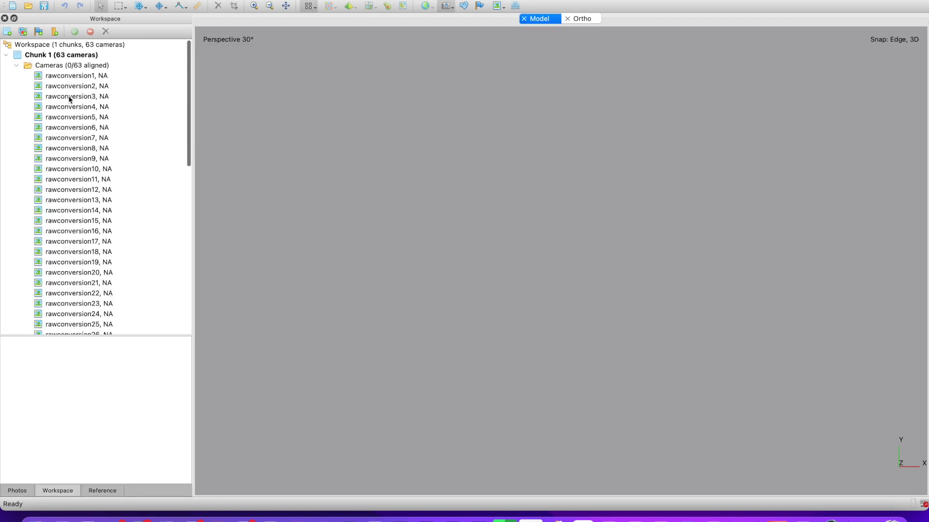
double_click(71, 98)
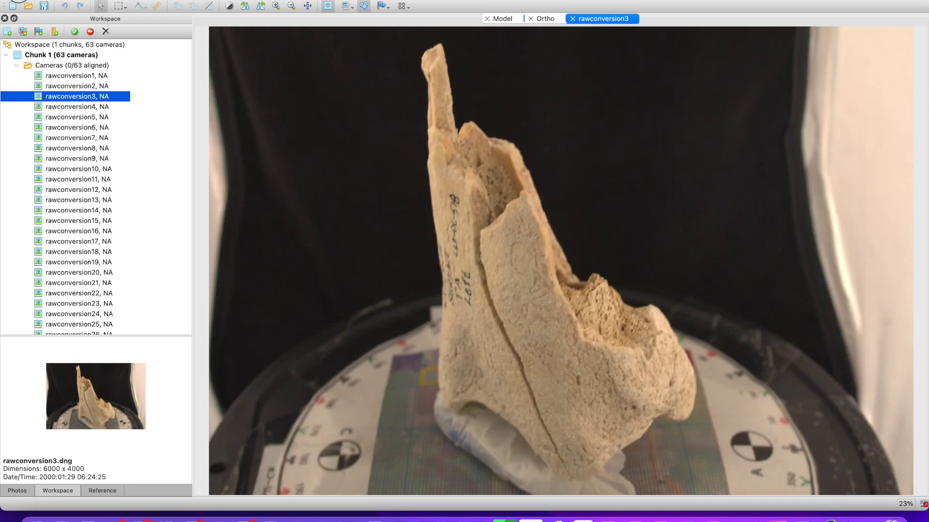
Step: Minimize Metashape and compare the sizes of the NEF originals and DNG files in the RAW conversion folder
key("super+m")
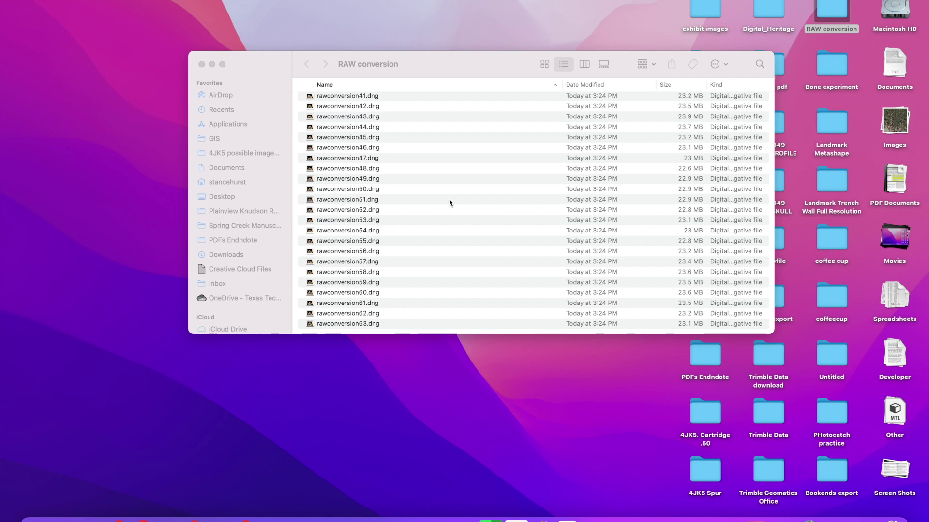
scroll(437, 199, "up", 20)
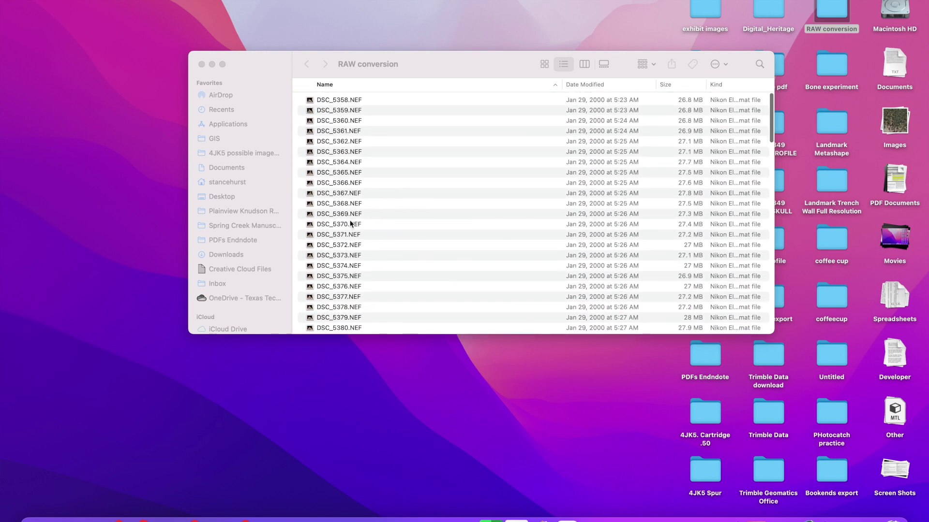
left_click(352, 227)
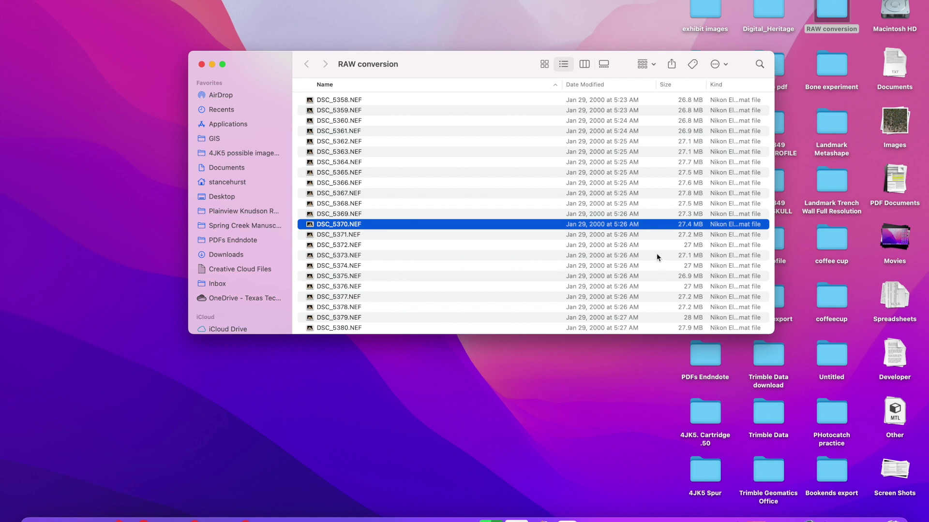
scroll(668, 265, "down", 10)
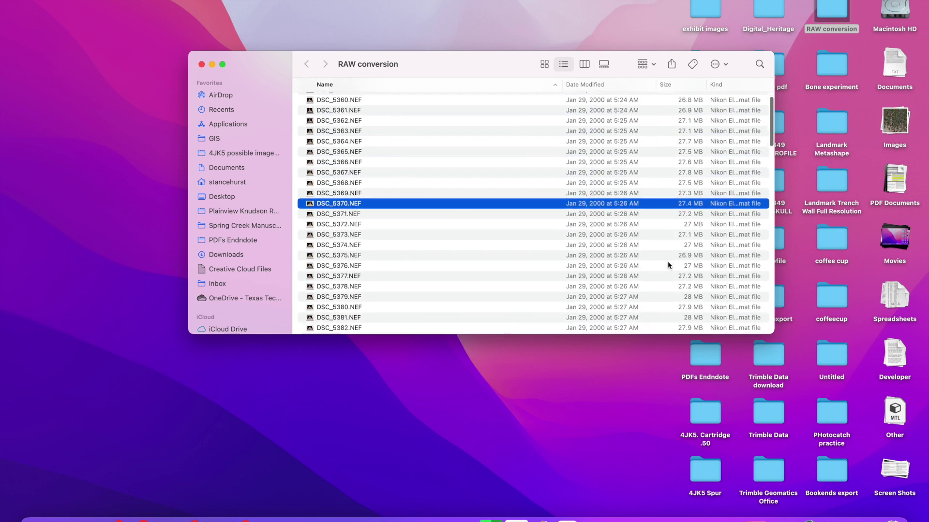
scroll(668, 265, "down", 10)
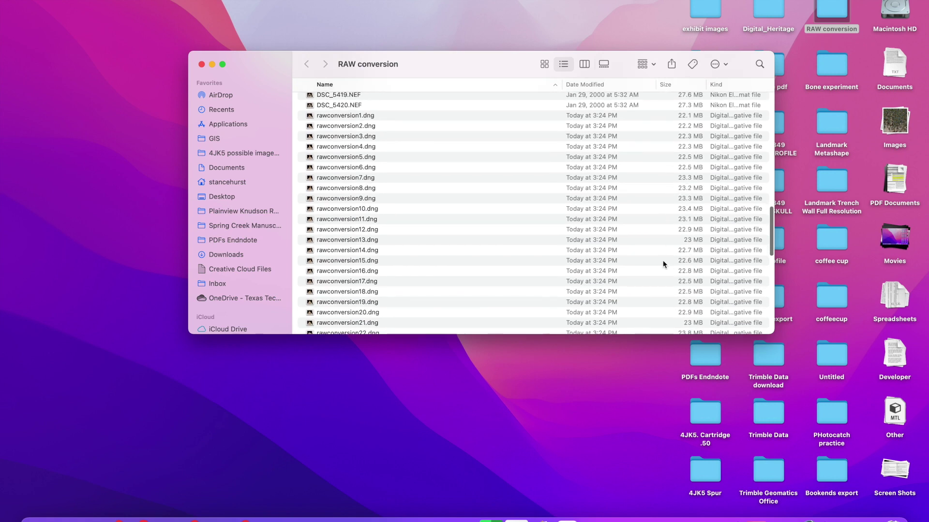
left_click(512, 262)
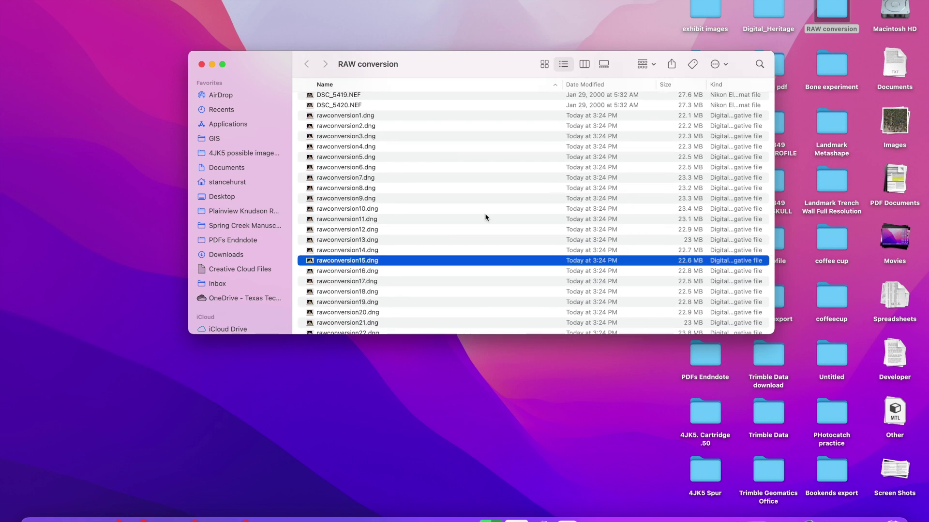
scroll(485, 218, "up", 6)
scroll(486, 217, "down", 2)
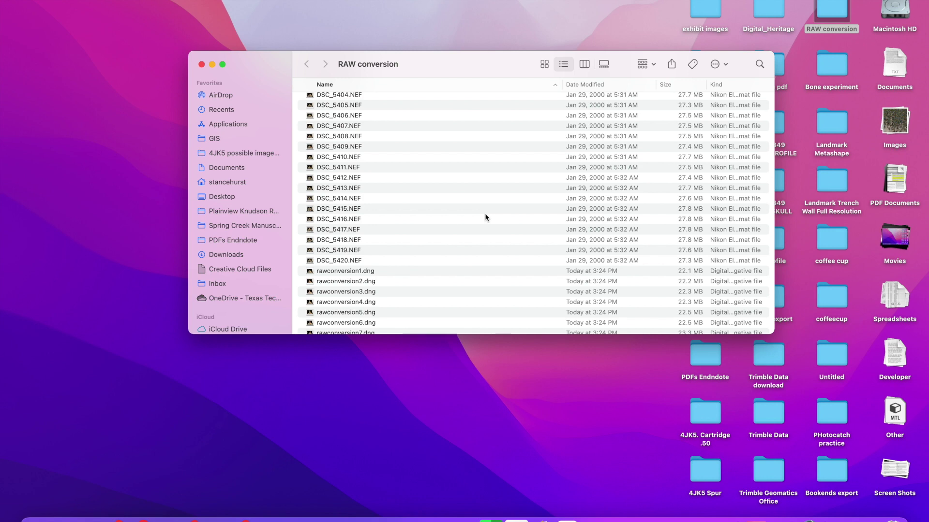
Step: Highlight the NEF originals from DSC_5420 back to DSC_5358, then the start of the DNG files at rawconversion1.dng
left_click(369, 261)
scroll(394, 232, "up", 10)
scroll(395, 236, "up", 3)
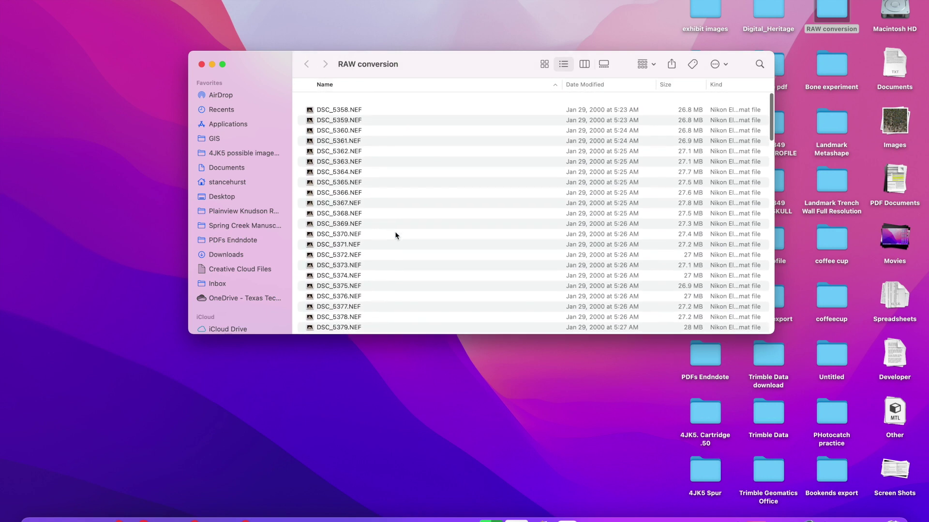
left_click(355, 100, "shift")
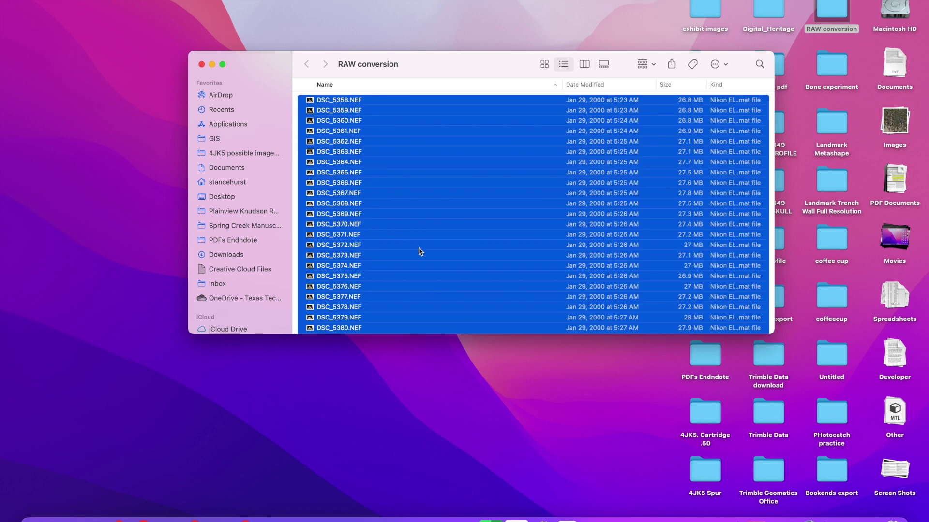
scroll(429, 262, "down", 10)
left_click(429, 259)
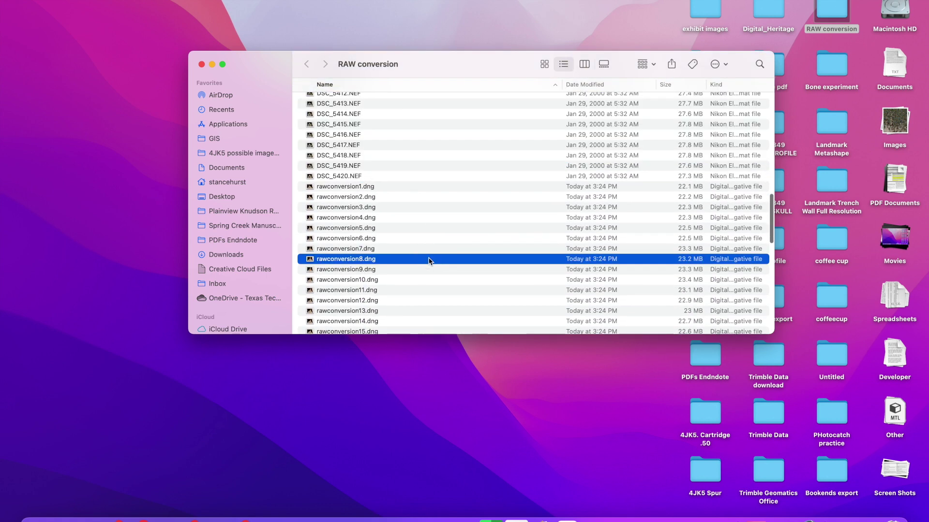
left_click(372, 187)
scroll(386, 218, "down", 3)
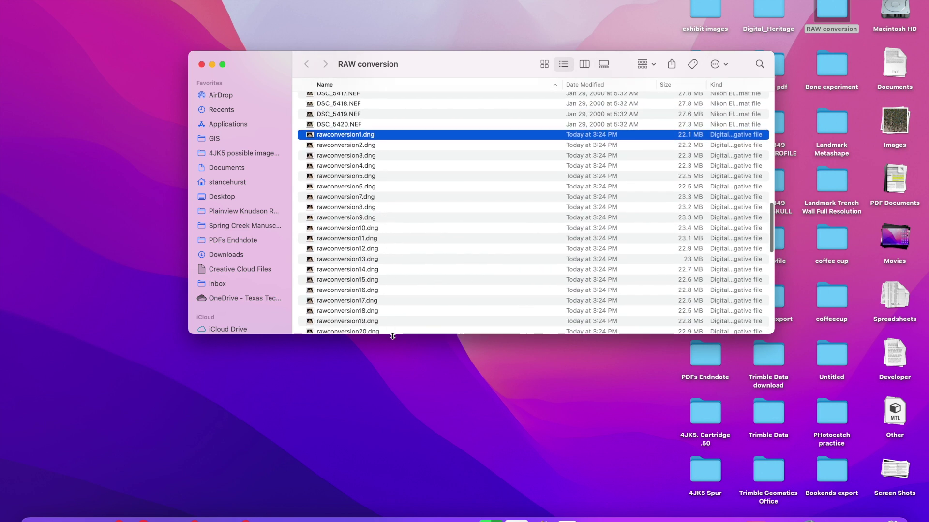
Step: Launch Adobe Photoshop 2021 through the Alfred launcher
key("super+space")
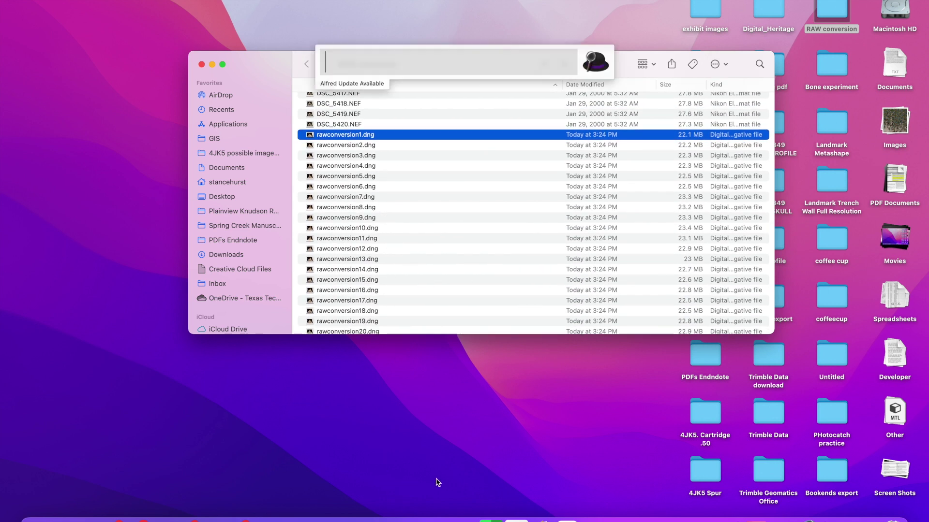
type("/")
key("BackSpace")
type("ph")
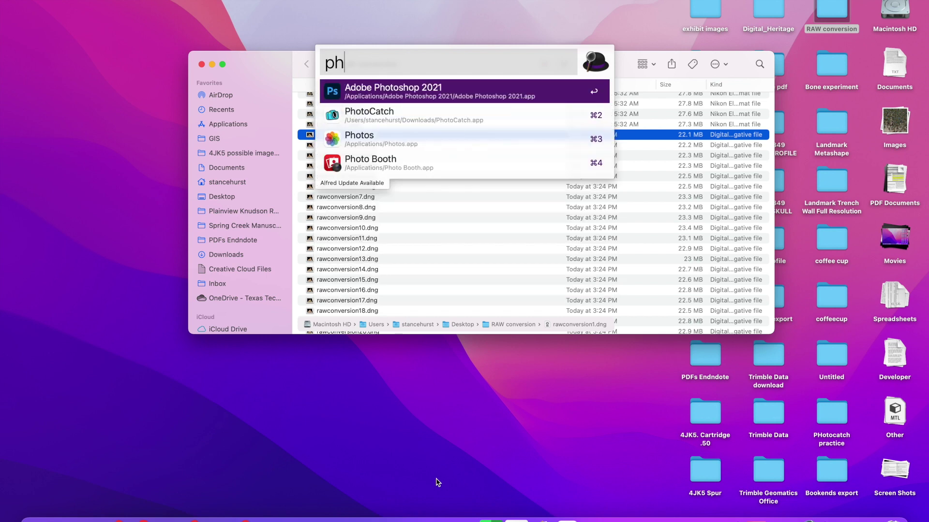
key("Return")
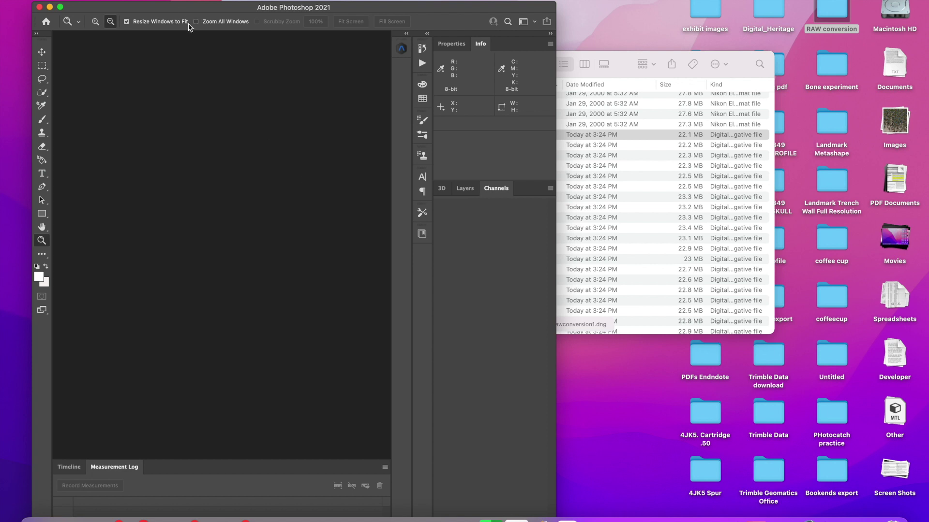
Step: Open Photoshop's Image Processor script for batch conversion
left_click(80, 0)
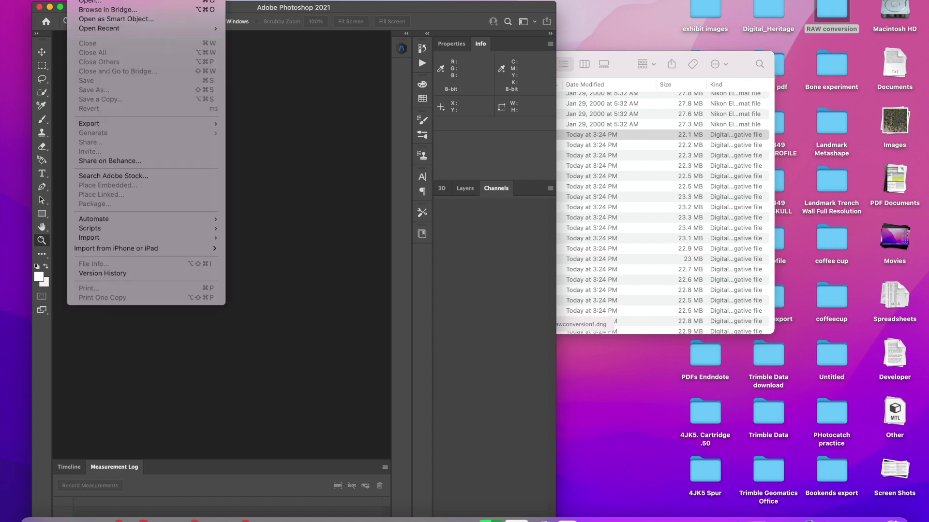
mouse_move(103, 231)
mouse_move(138, 231)
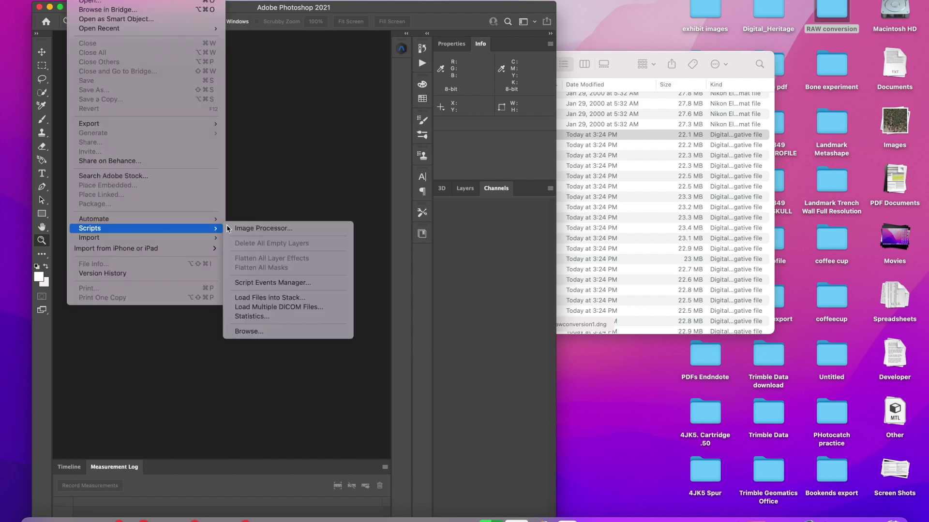
left_click(282, 231)
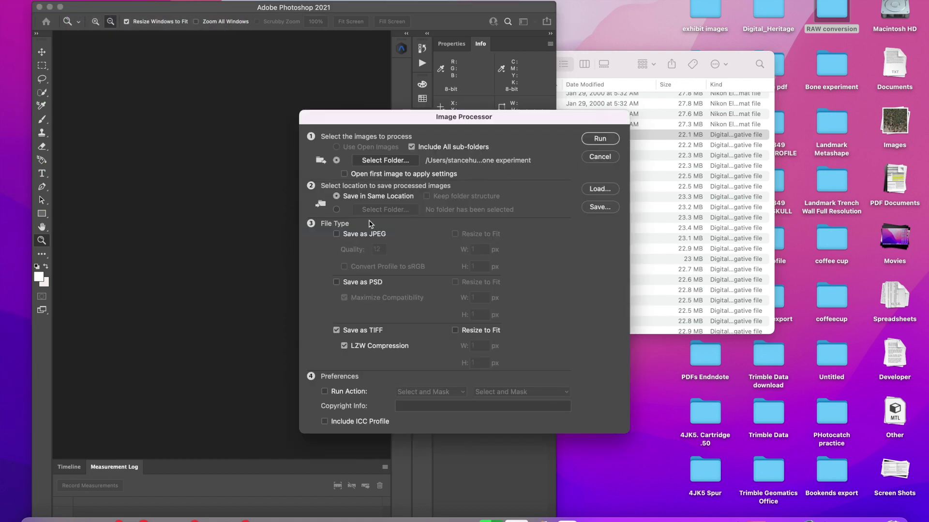
Step: Set the Desktop's RAW conversion folder as the source and run the batch, saving LZW-compressed TIFFs in the same location
left_click(399, 163)
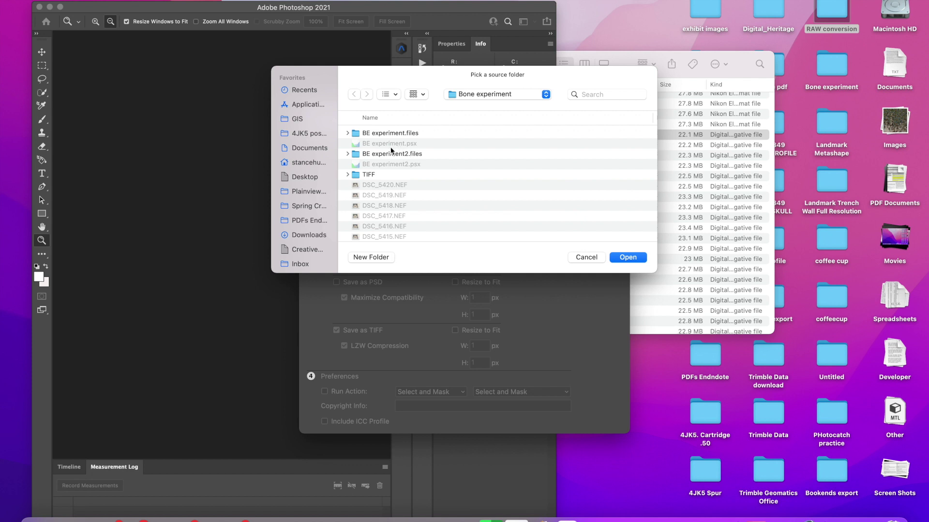
left_click(306, 177)
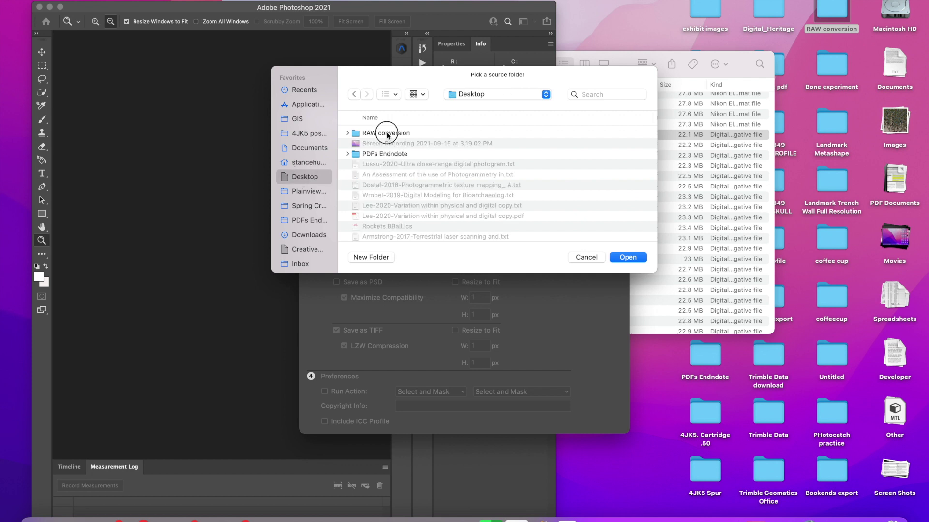
left_click(387, 136)
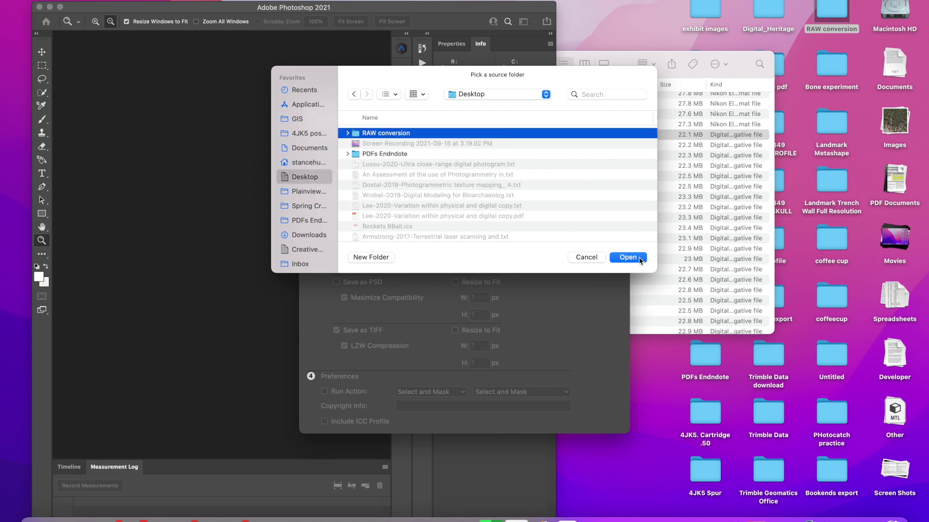
left_click(639, 260)
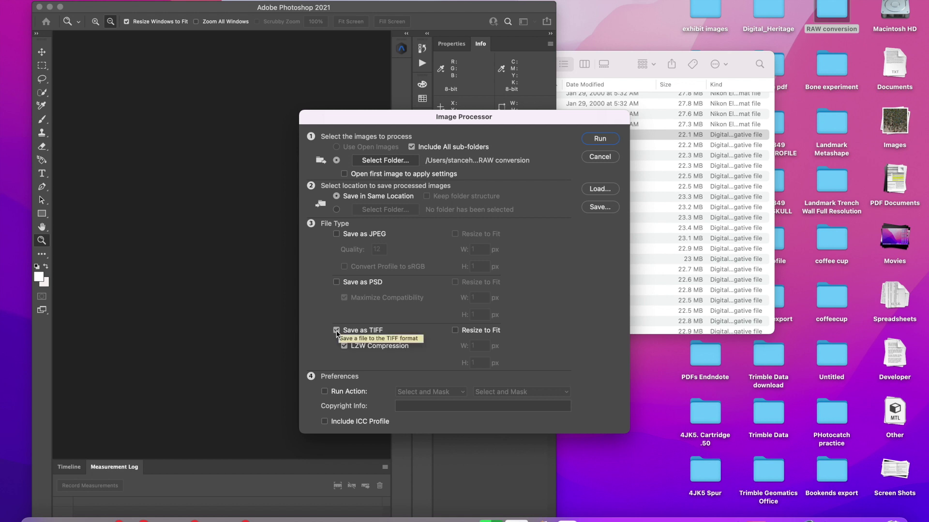
left_click(345, 346)
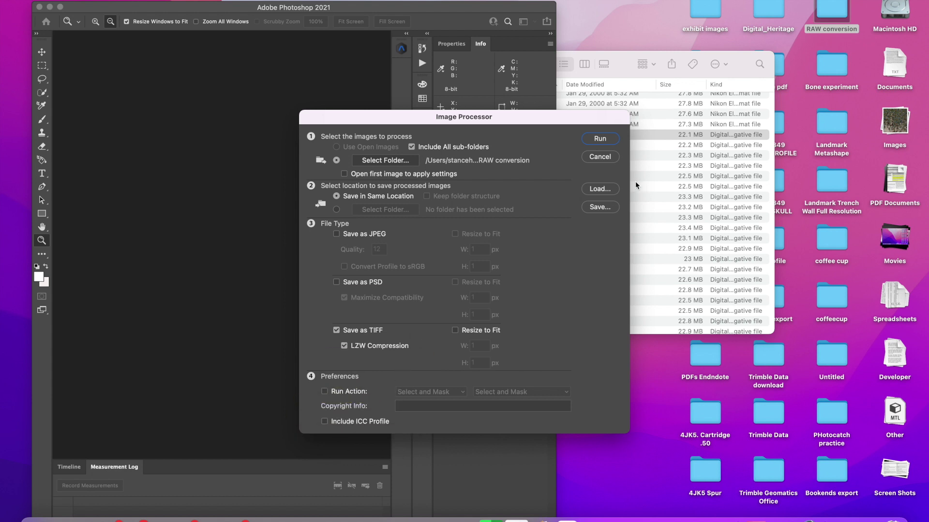
left_click(609, 142)
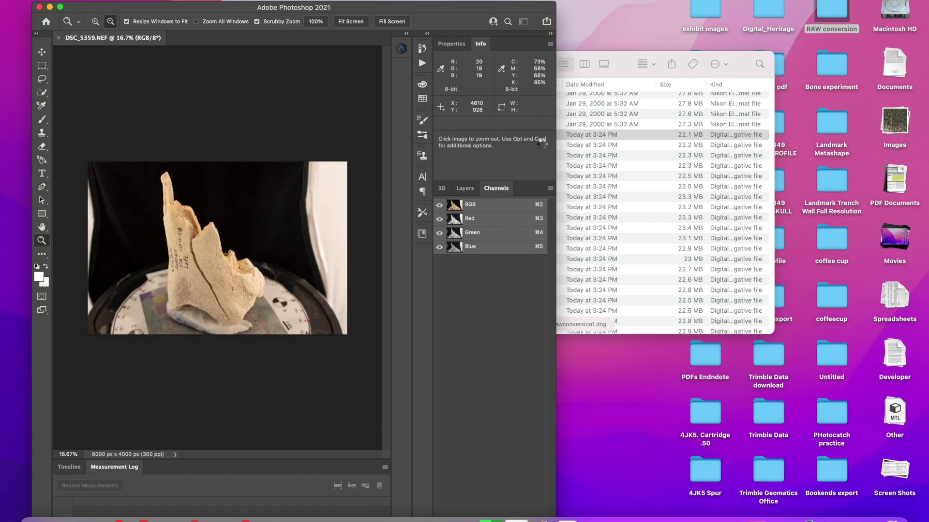
Step: Switch to the RAW conversion folder in Finder, enlarge its window and inspect the converted images in the TIFF subfolder
left_click(626, 65)
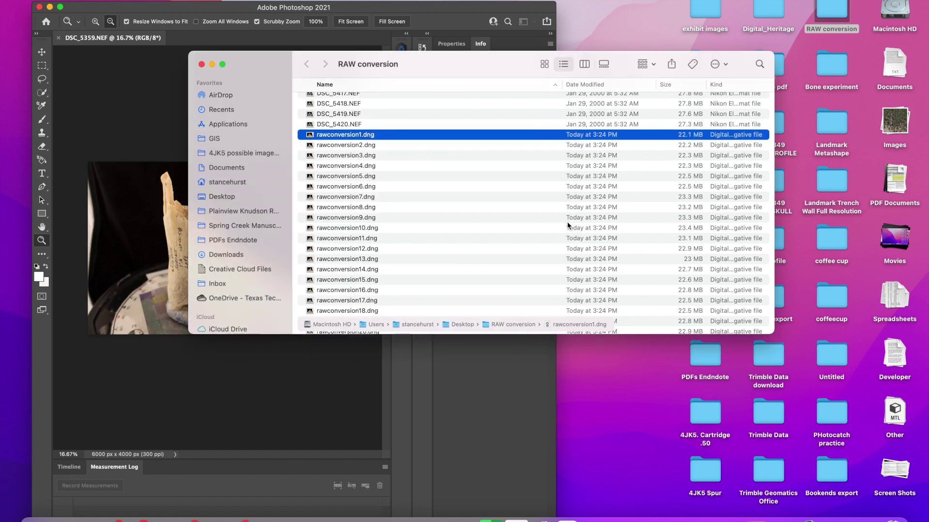
scroll(567, 221, "down", 15)
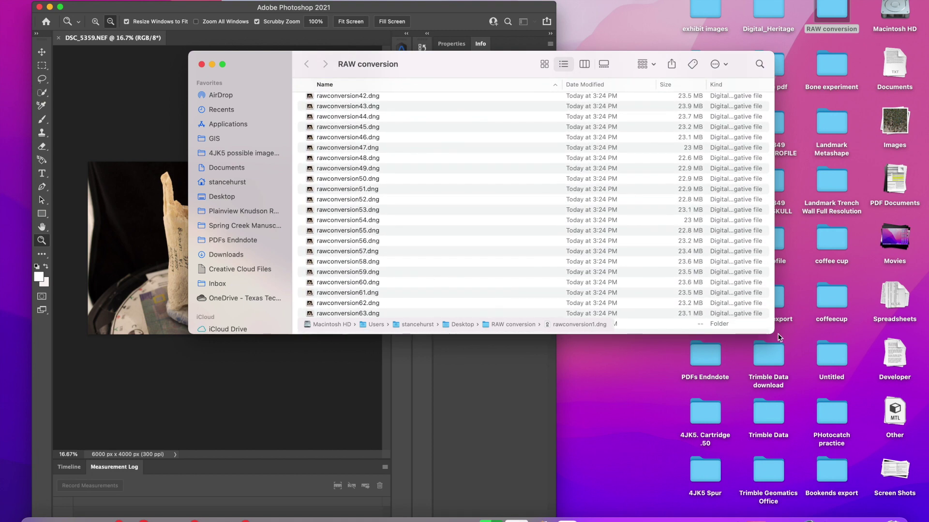
left_click_drag(774, 334, 785, 410)
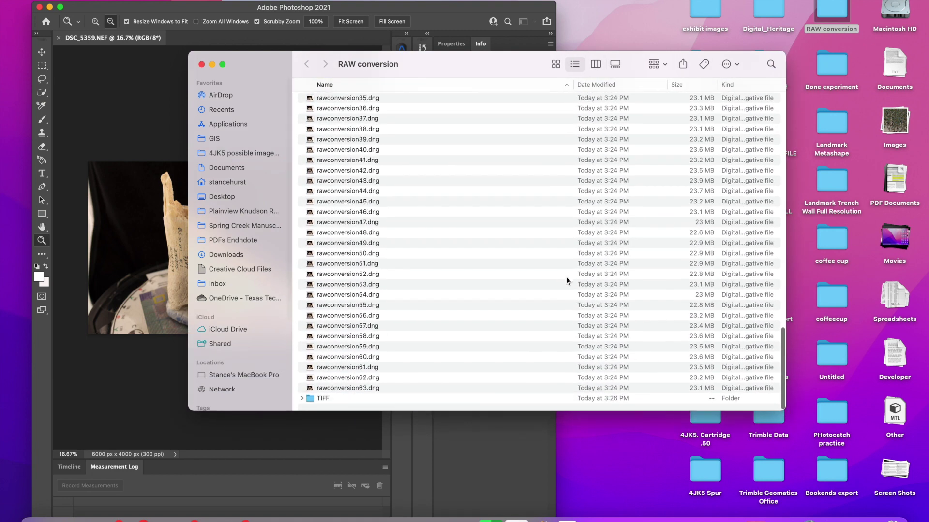
double_click(312, 402)
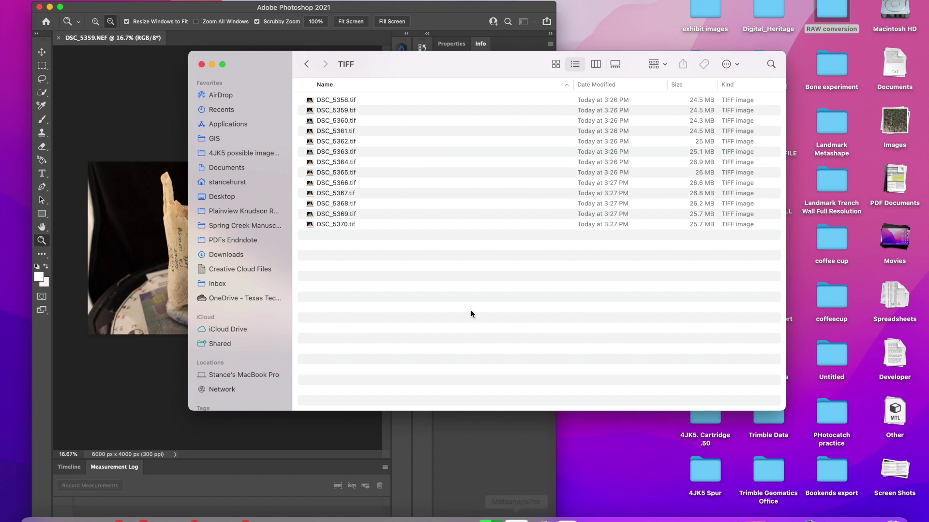
left_click(365, 214)
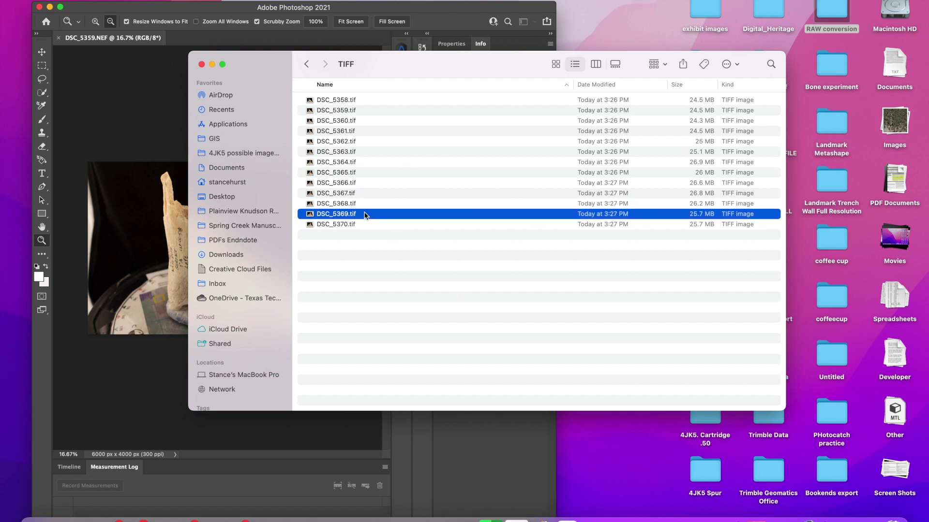